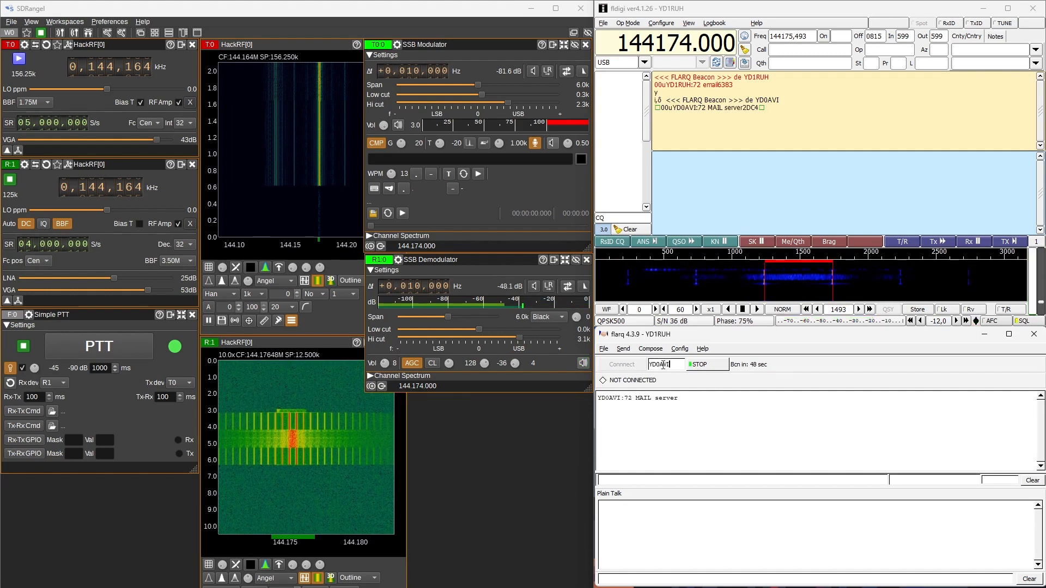
Stop the running beacon and connect to the station whose callsign was filled in from its received beacon
{"action": "left_click", "coordinate": [707, 365]}
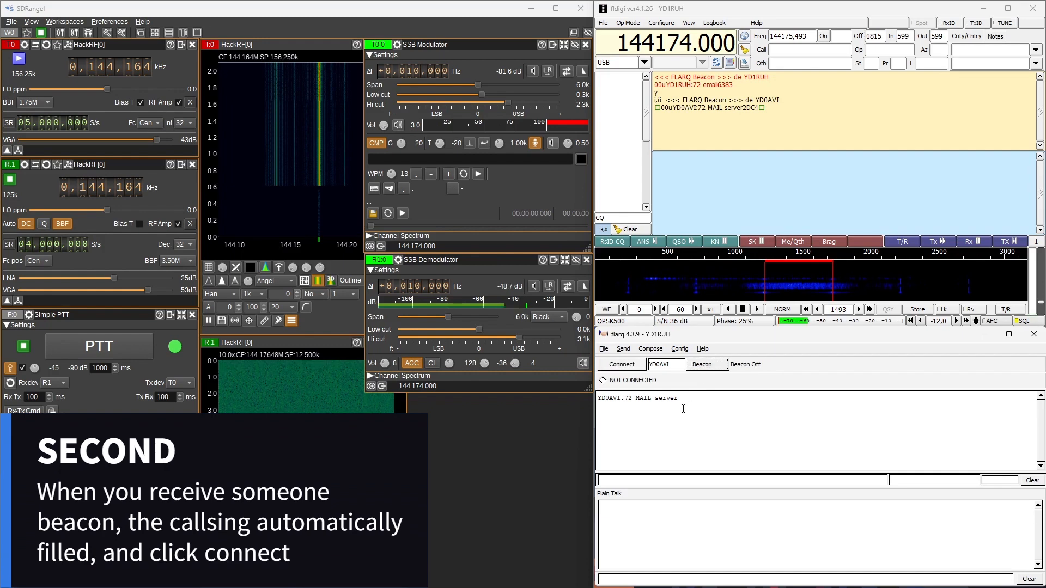
{"action": "left_click", "coordinate": [626, 369]}
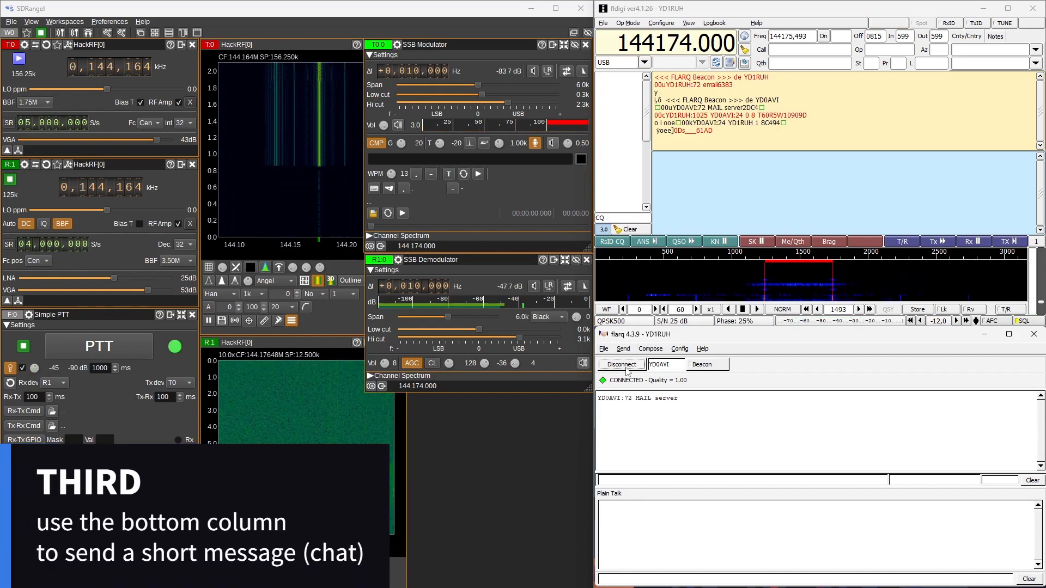
Send the plain-talk chat message "hello my friend ? whats up ?" to the connected station
{"action": "left_click", "coordinate": [656, 578]}
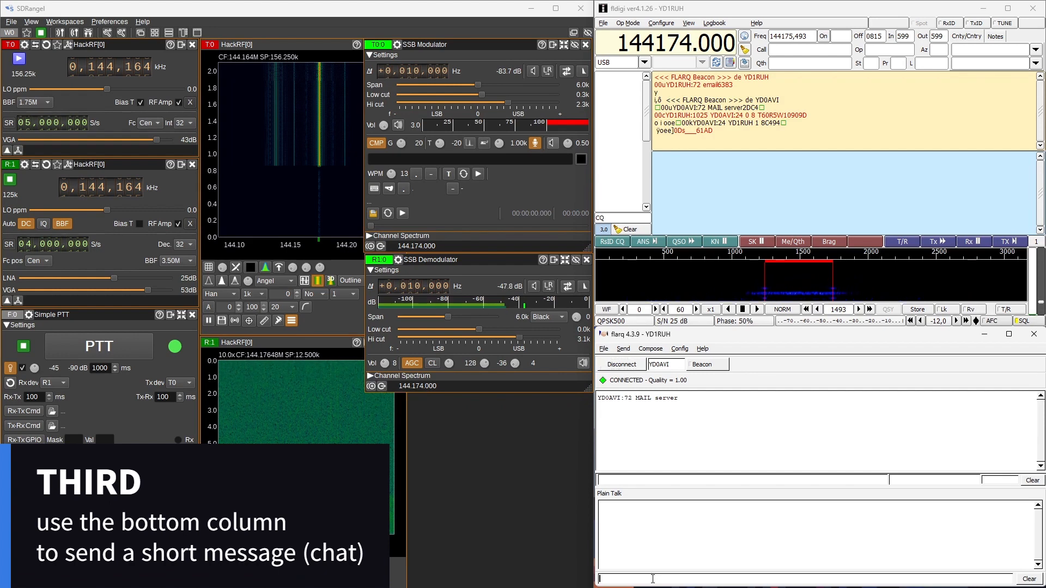
{"action": "type", "text": "hello "}
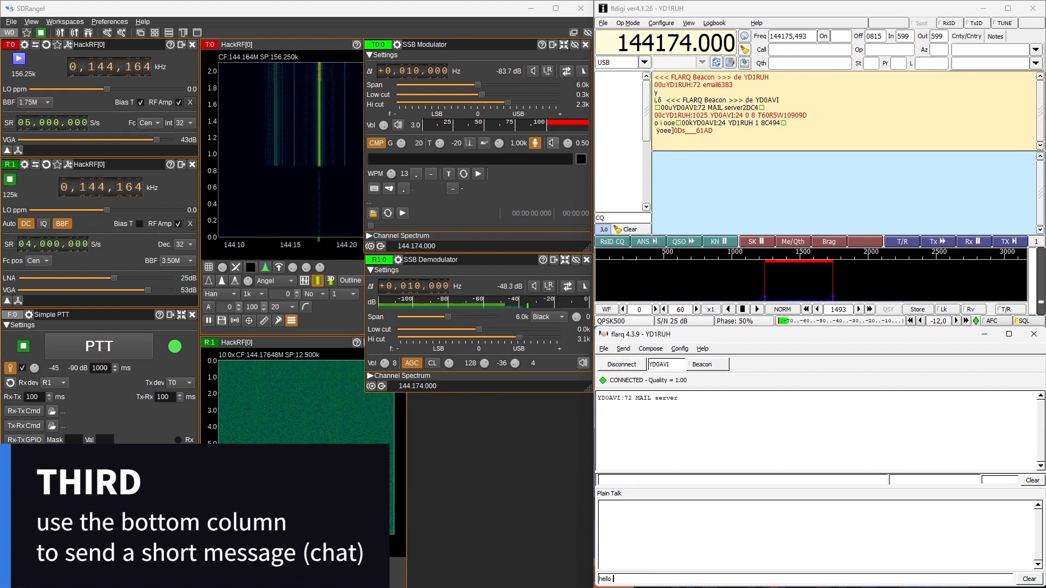
{"action": "type", "text": "my friend ? whats up"}
{"action": "type", "text": "?"}
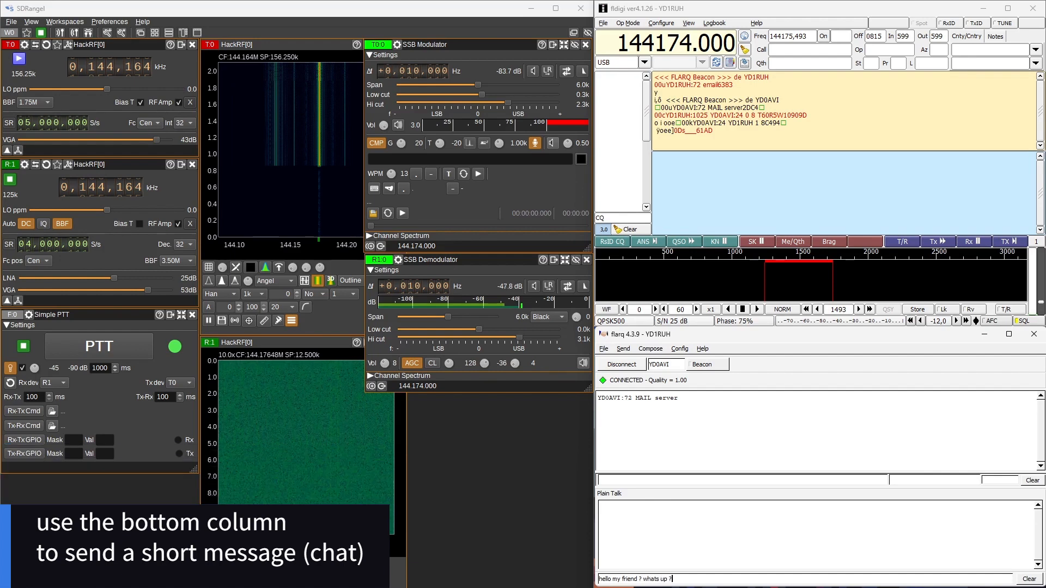
{"action": "key", "text": "Return"}
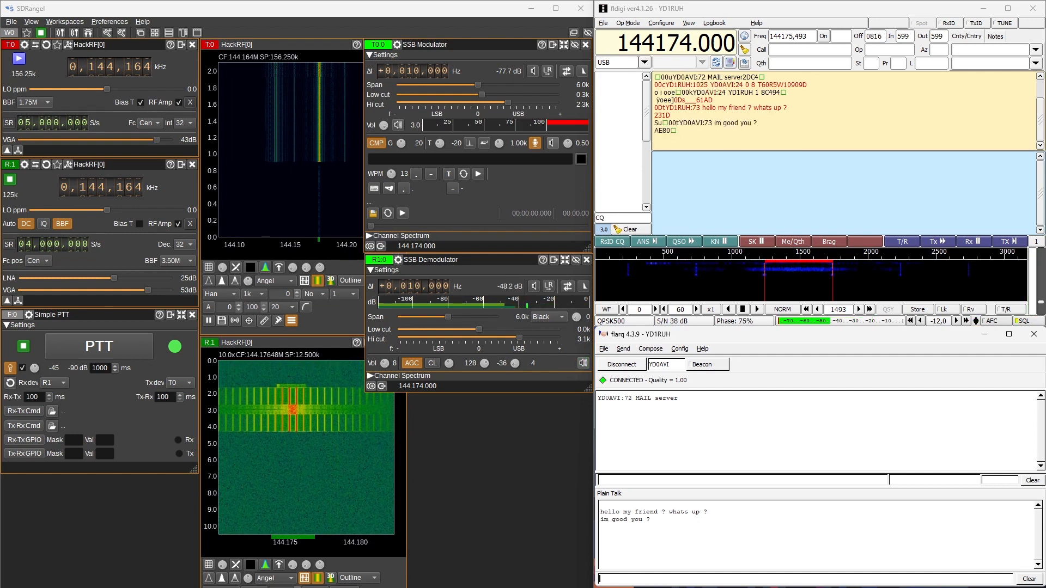
Reply to the connected station with the chat message "me too."
{"action": "type", "text": "me too"}
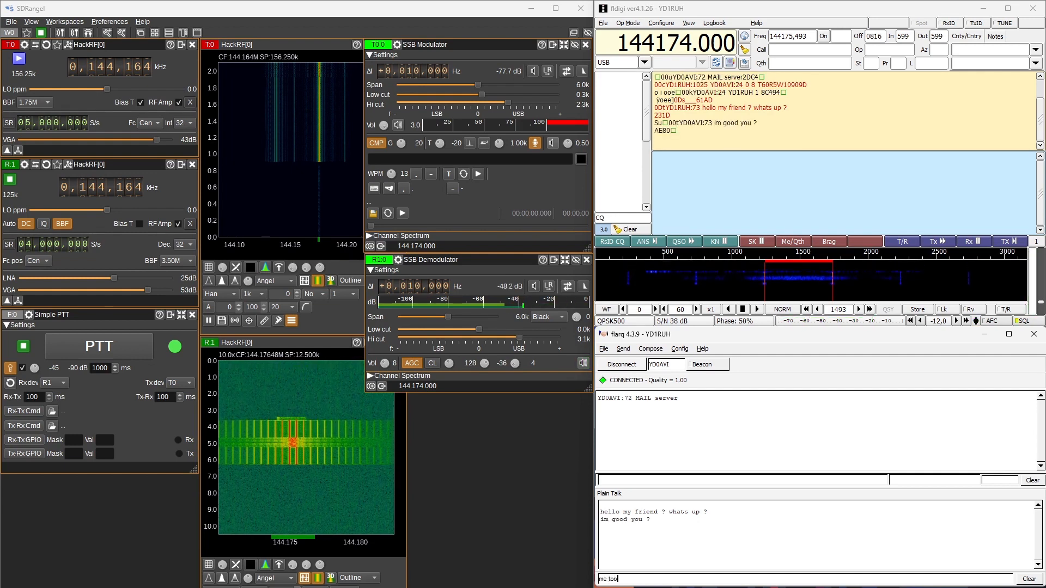
{"action": "type", "text": "."}
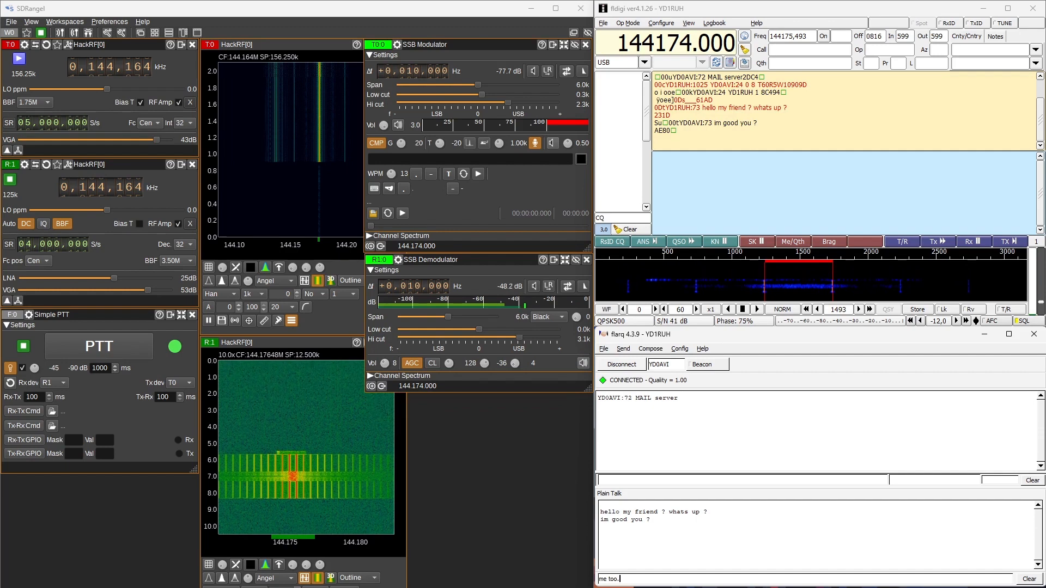
{"action": "key", "text": "Return"}
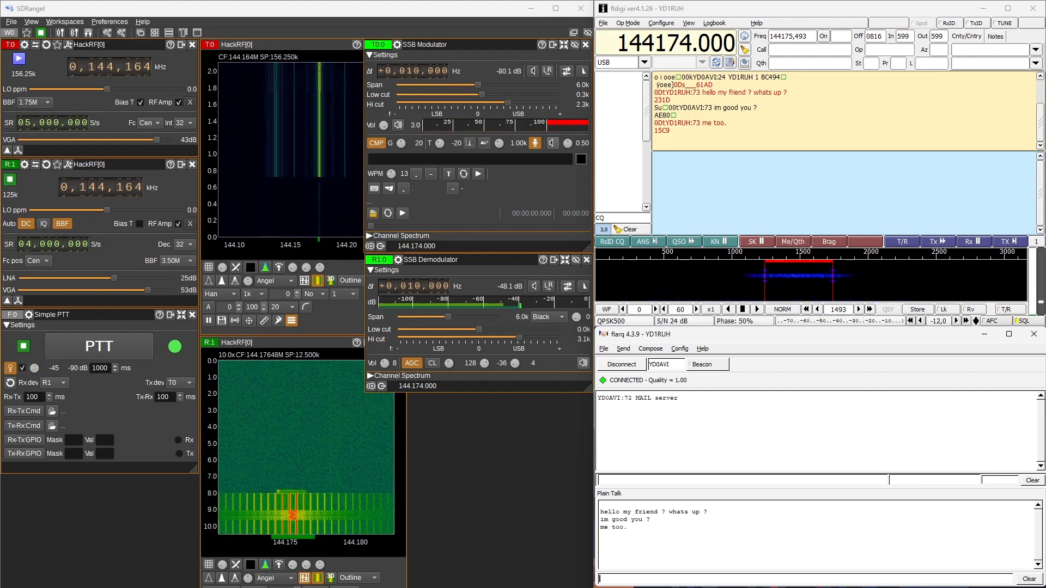
Send the chat message "BTW can you send the GIS information about our activity and the polygon ?"
{"action": "type", "text": "TW "}
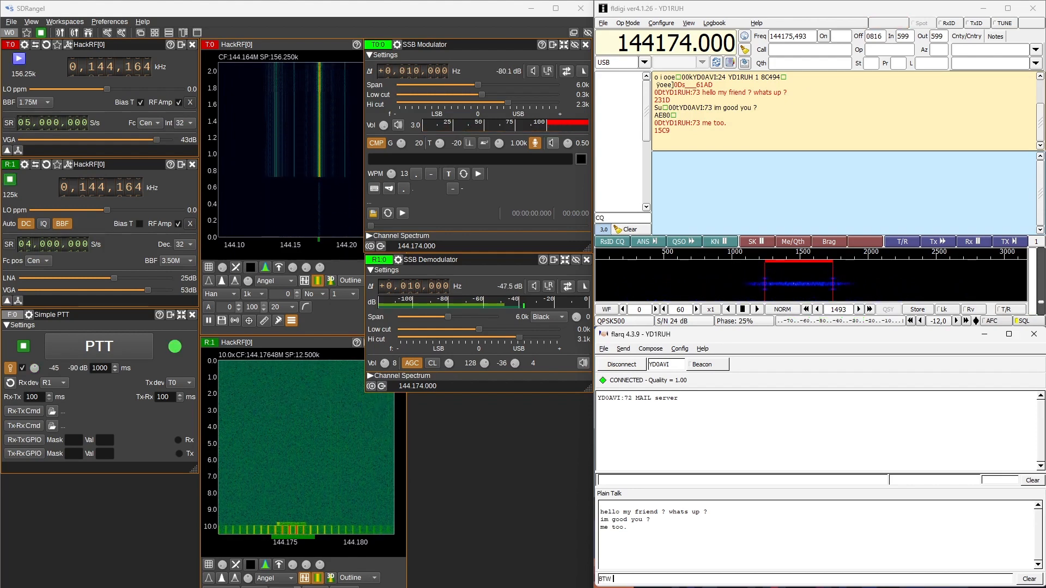
{"action": "type", "text": "can"}
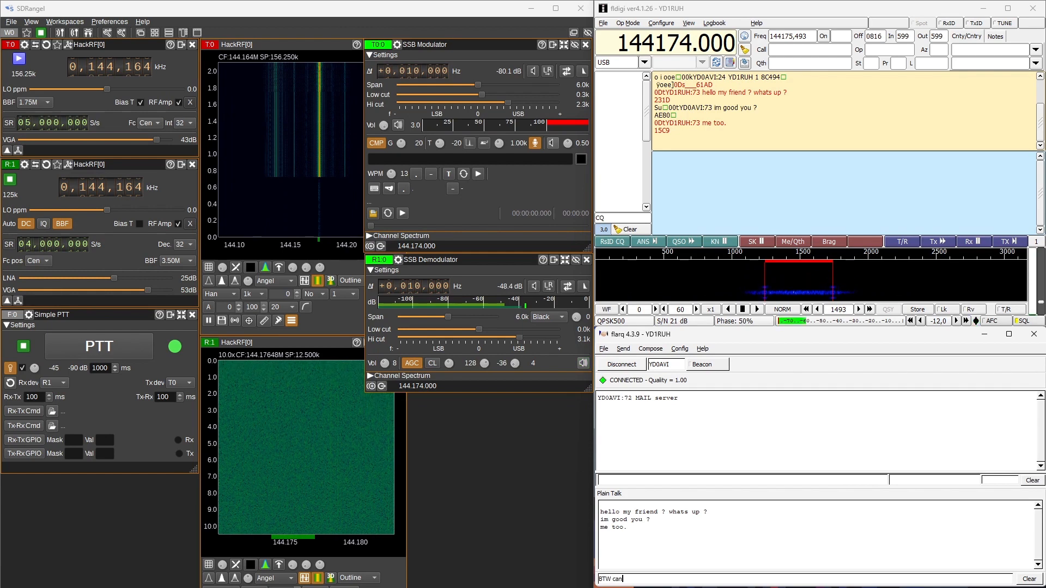
{"action": "type", "text": " you s"}
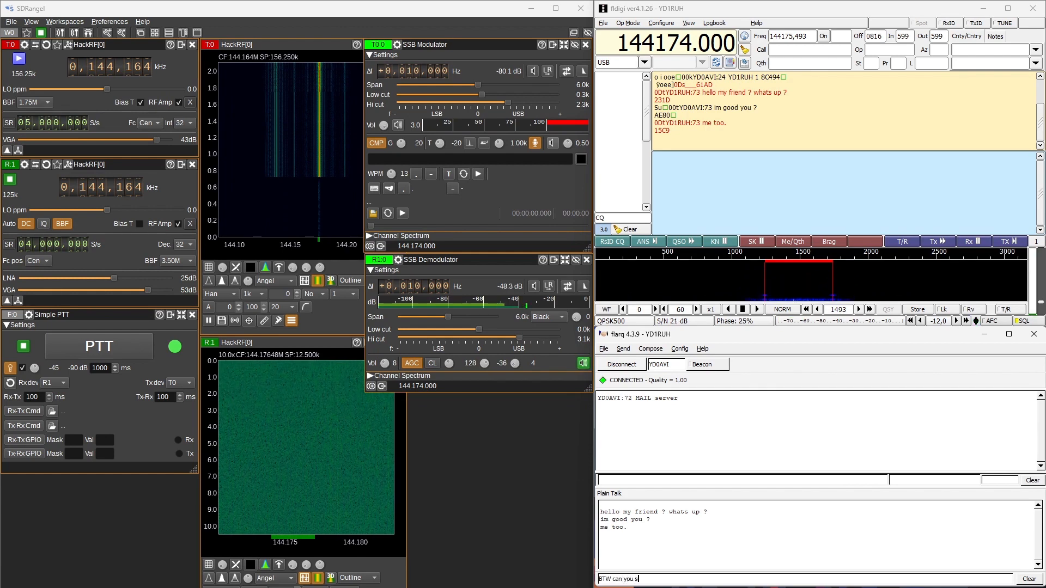
{"action": "type", "text": "end"}
{"action": "type", "text": "the GIS informa"}
{"action": "type", "text": "tion about our a"}
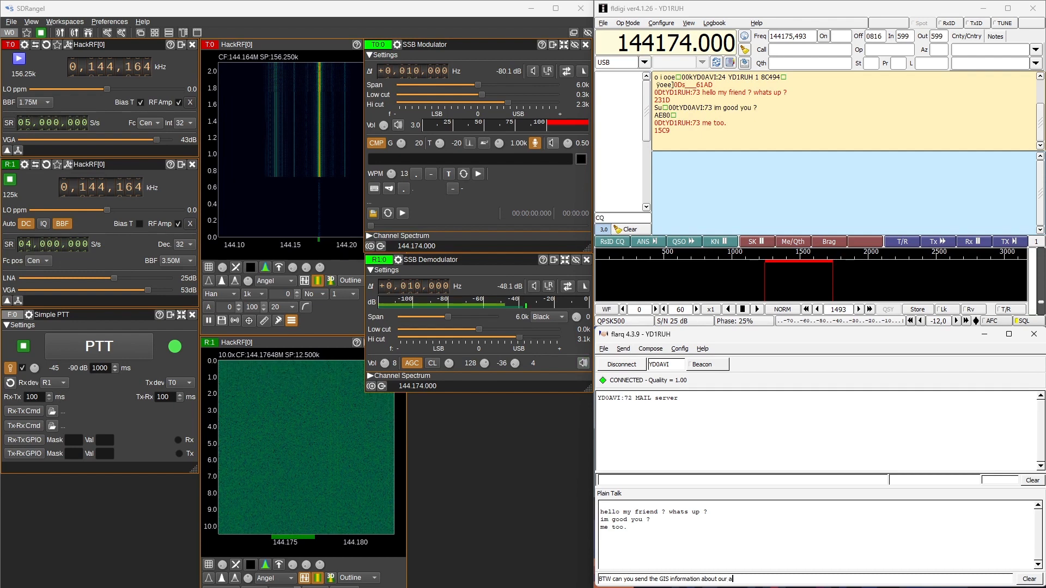
{"action": "type", "text": "ctivity"}
{"action": "type", "text": "and the polygon ?"}
{"action": "key", "text": "Return"}
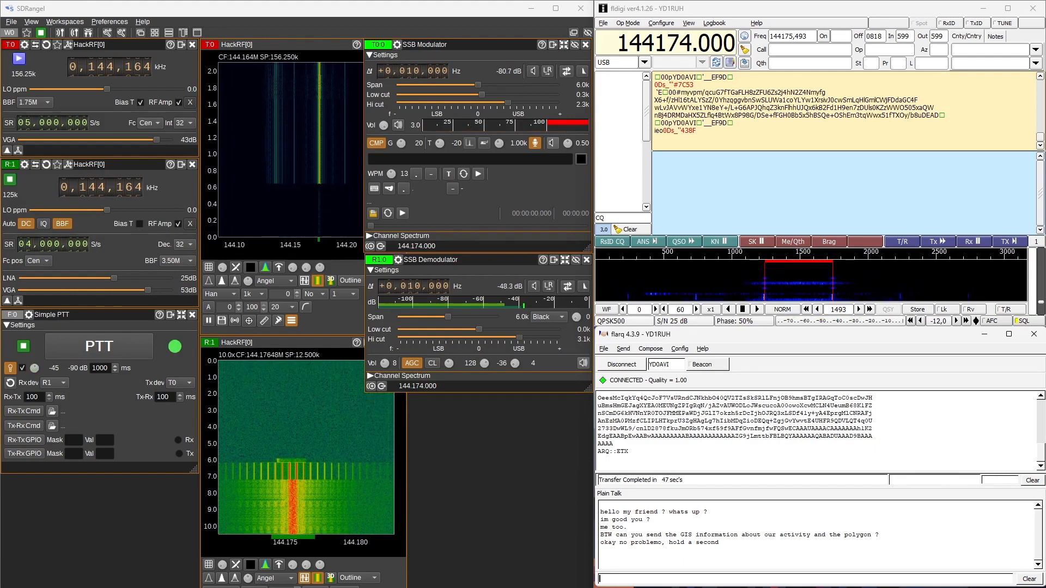
Send the chat message "okay thanks.. let me check" to acknowledge the received file
{"action": "type", "text": "okay tha"}
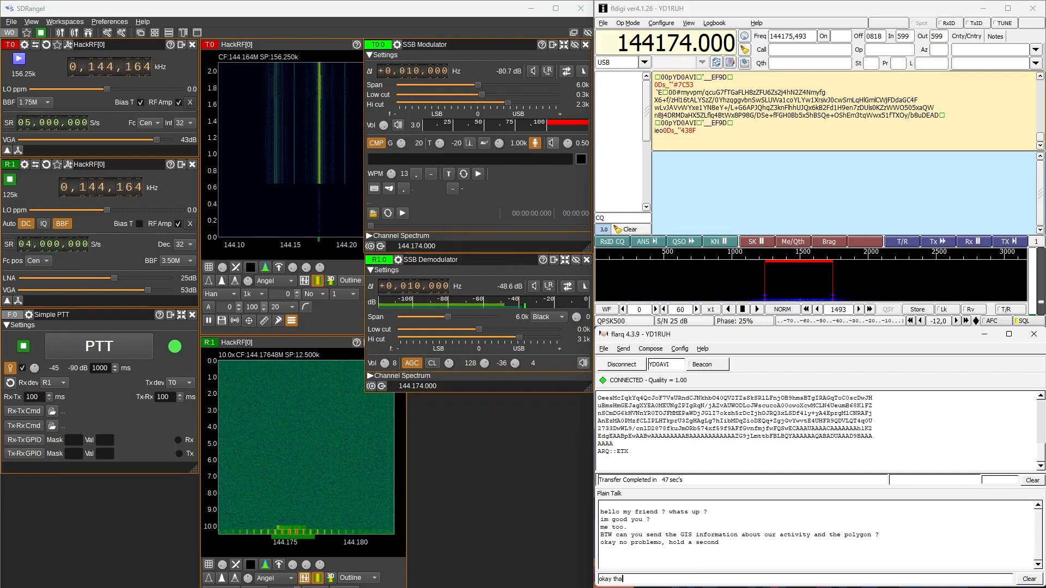
{"action": "type", "text": "ks.. let me check"}
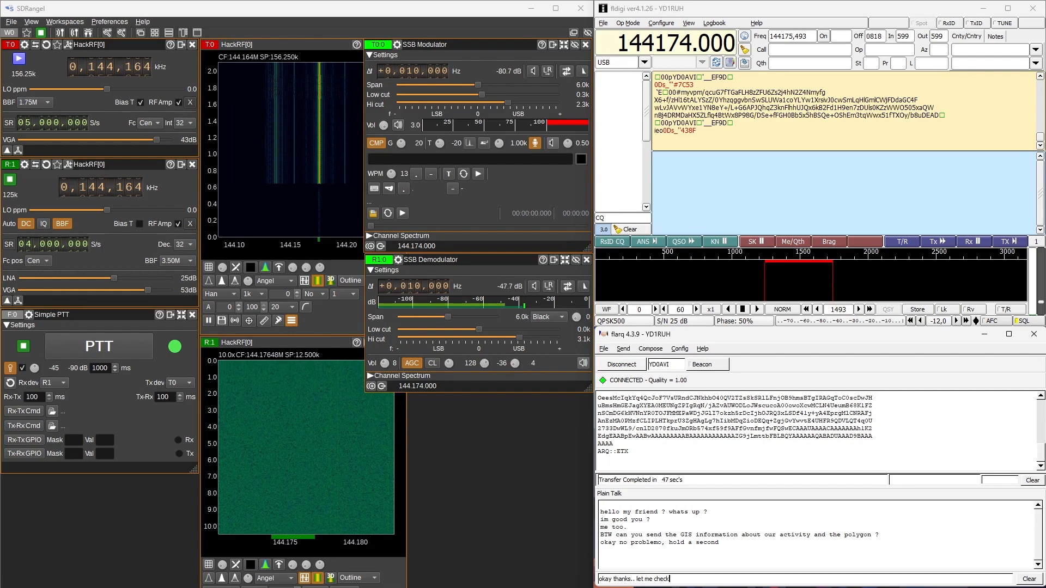
{"action": "key", "text": "Return"}
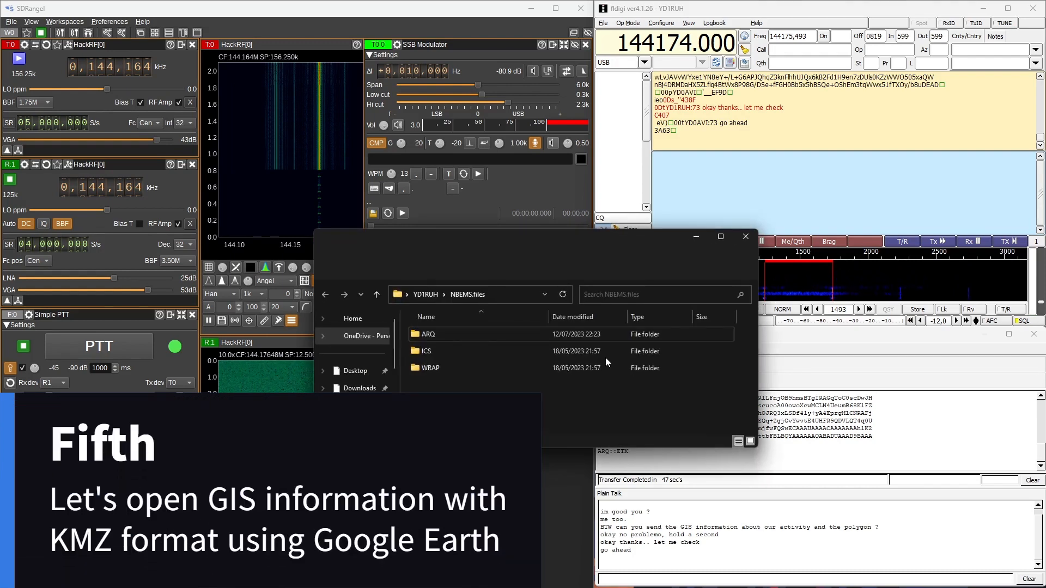
Open the recv folder inside the ARQ folder of NBEMS.files and select Test Send Location.kmz
{"action": "left_click", "coordinate": [459, 366]}
{"action": "key", "text": "Up"}
{"action": "key", "text": "Up"}
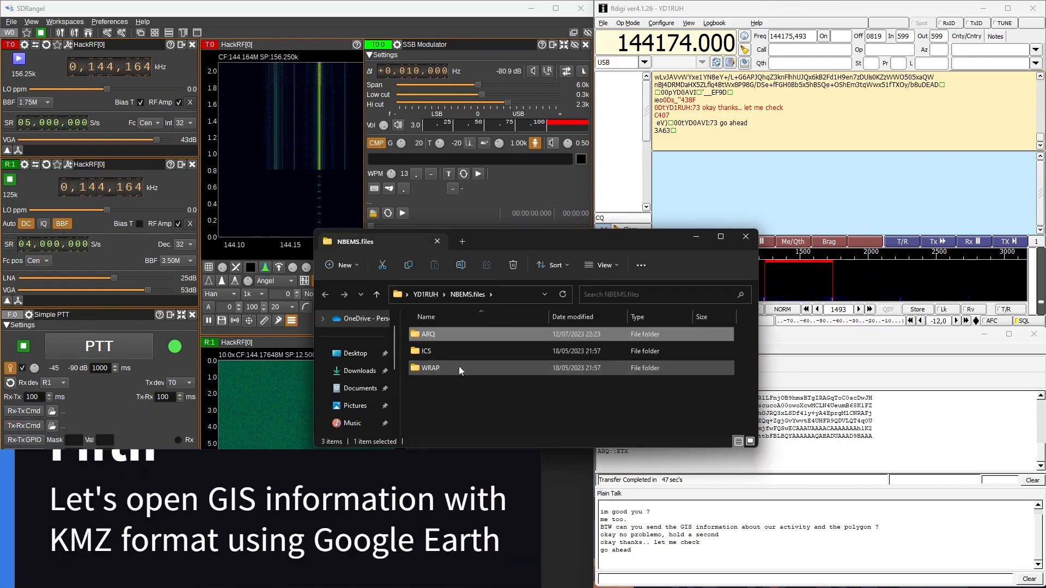
{"action": "key", "text": "Return"}
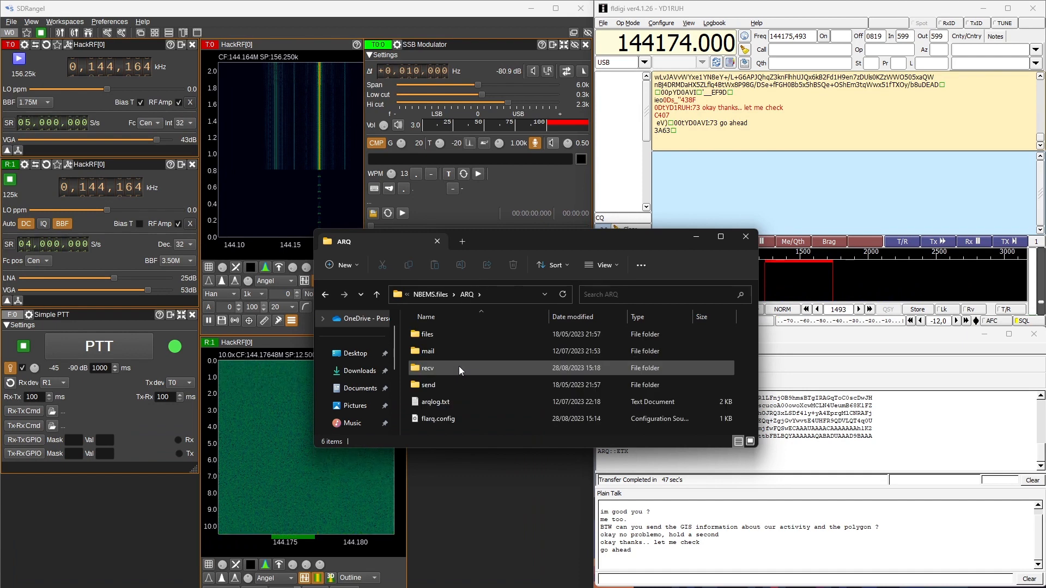
{"action": "key", "text": "Down"}
{"action": "key", "text": "Down"}
{"action": "key", "text": "Return"}
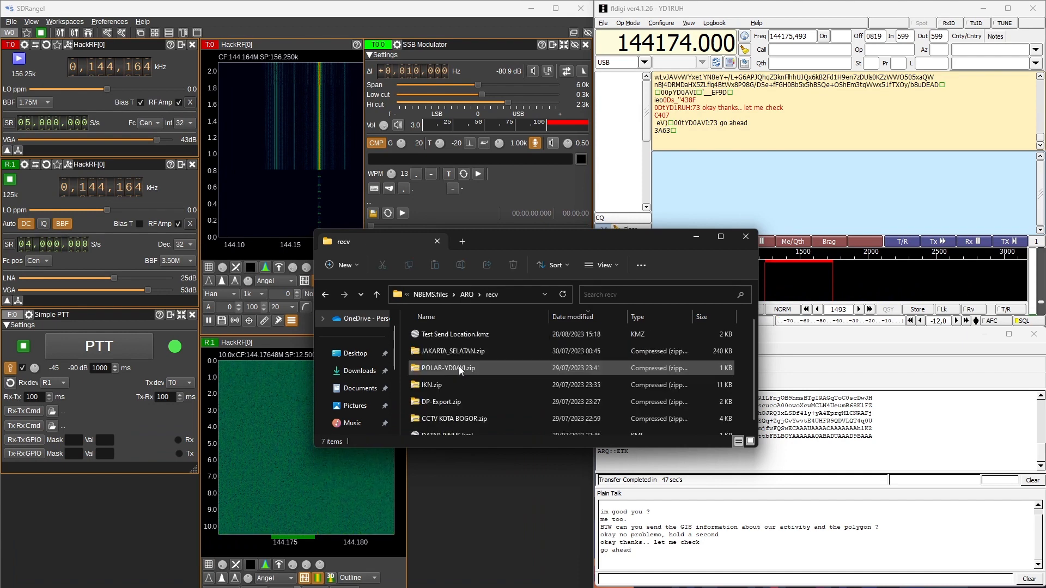
{"action": "key", "text": "Down"}
{"action": "key", "text": "Up"}
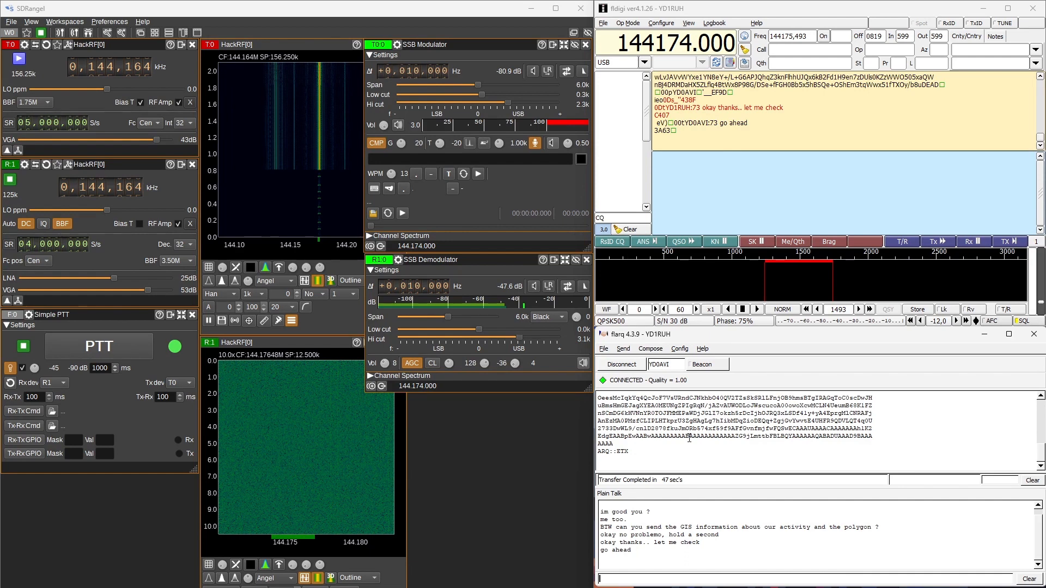
Send the chat message "okay, I've check it. it works" and disconnect from the station
{"action": "type", "text": "okay, I've check it. it works"}
{"action": "key", "text": "Return"}
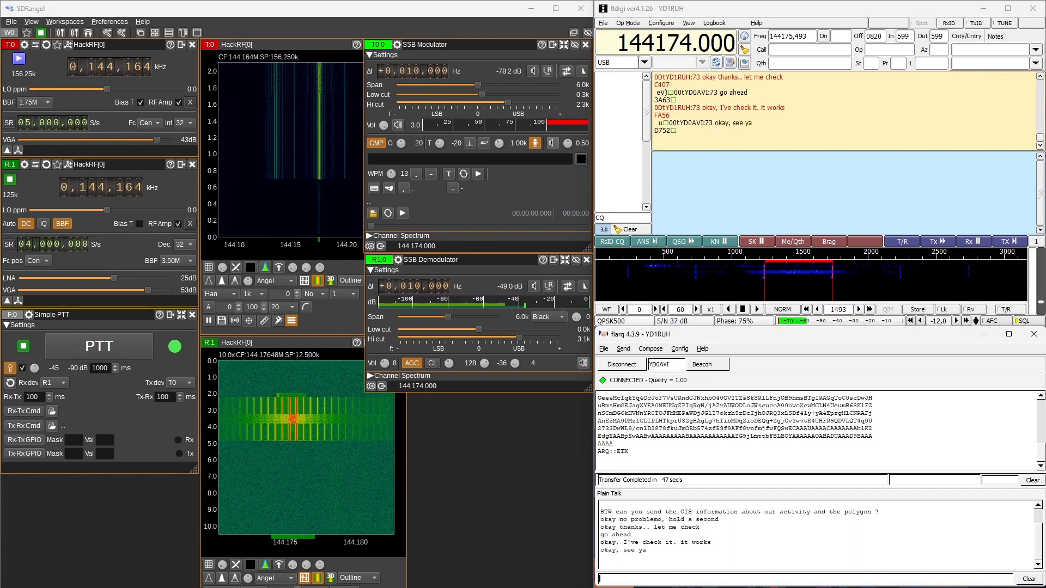
{"action": "left_click", "coordinate": [618, 365]}
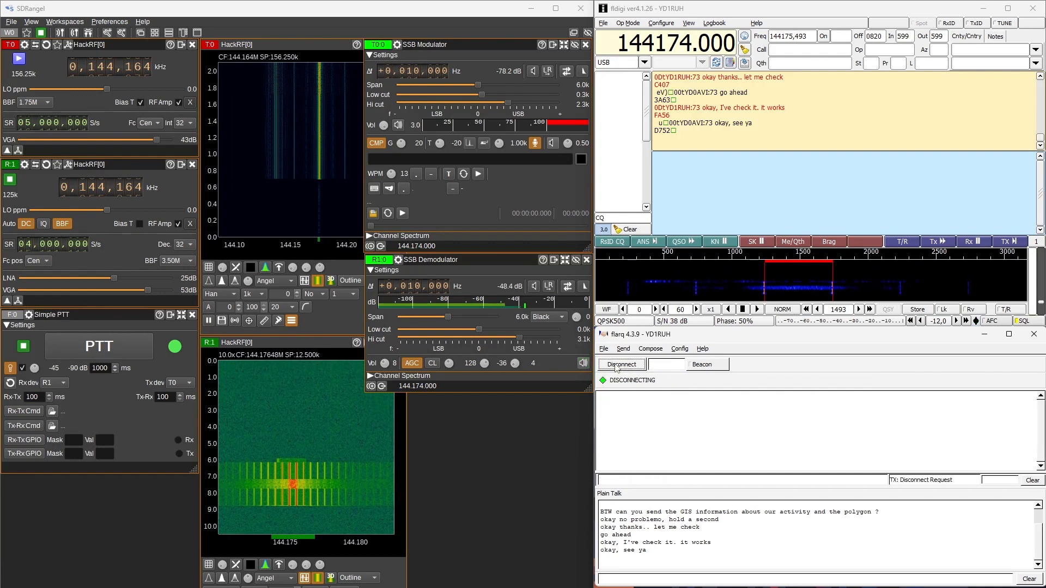